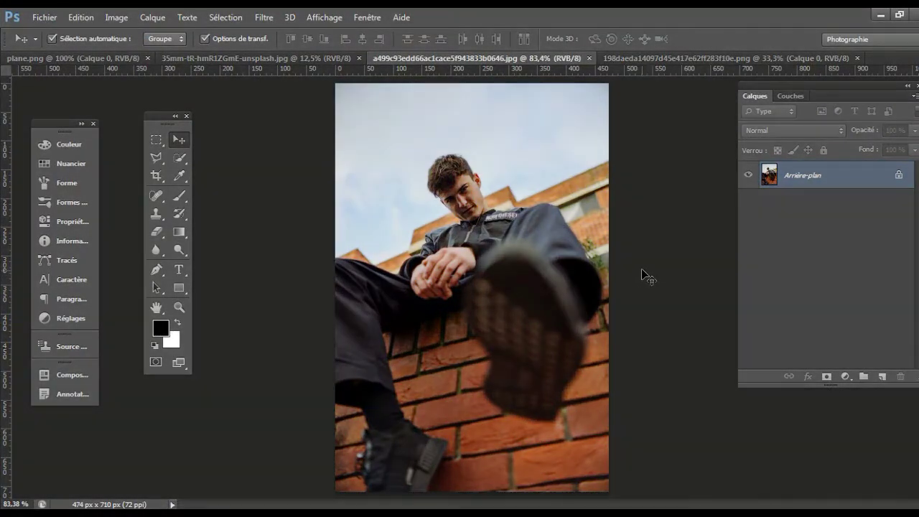
Quick-select the man and wall, excluding the brick building, then zoom in on his shoulders.
click(176, 164)
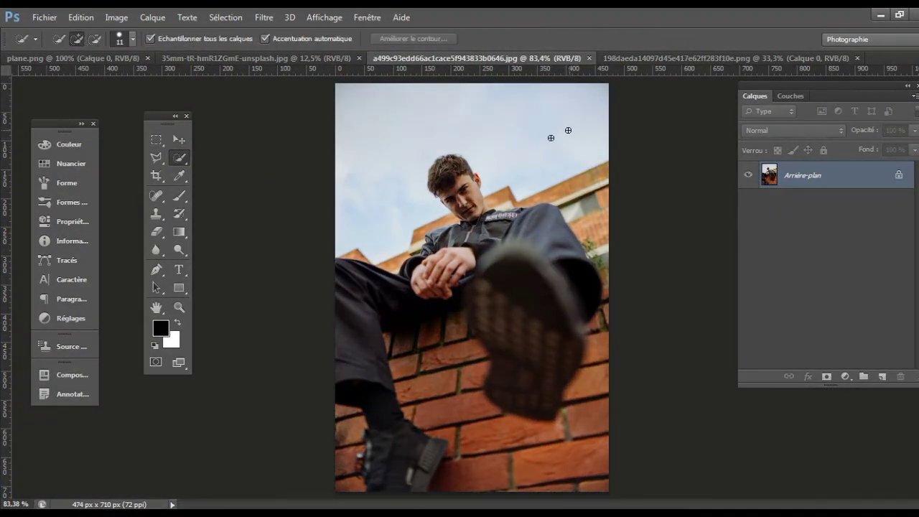
drag(417, 211, 577, 181)
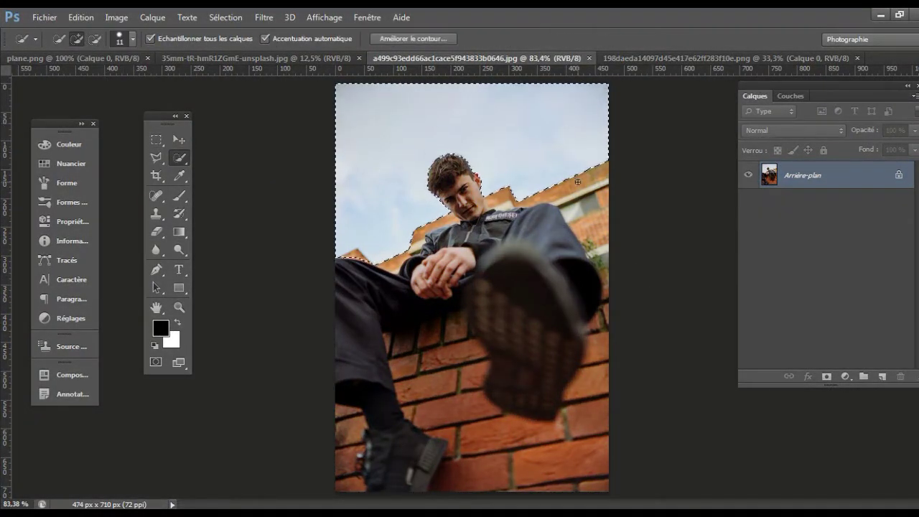
alt+click(498, 203)
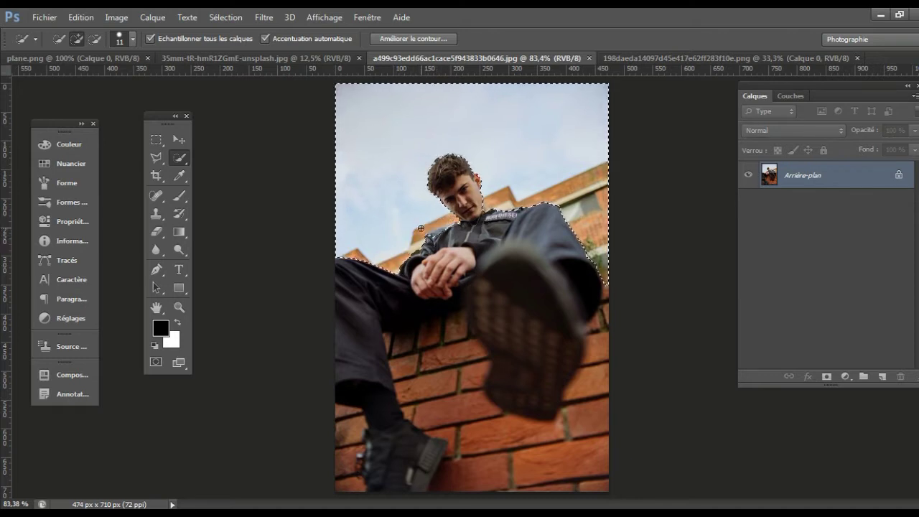
alt+click(390, 252)
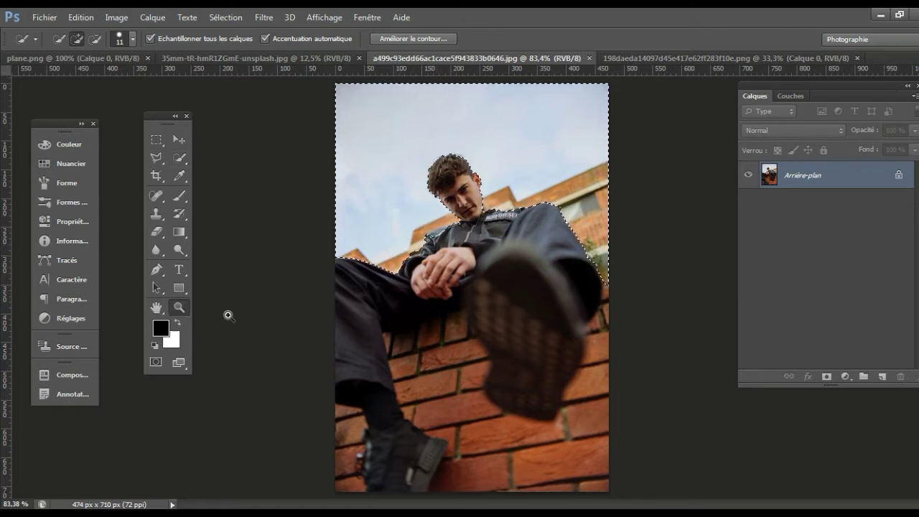
click(179, 308)
click(620, 271)
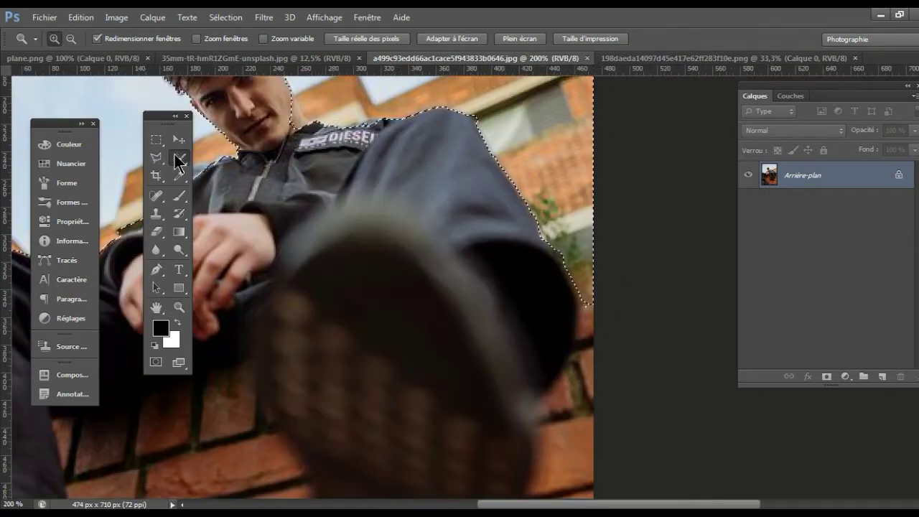
Subtract the building and collar areas so the selection hugs the shoulder, then fit the image.
click(178, 158)
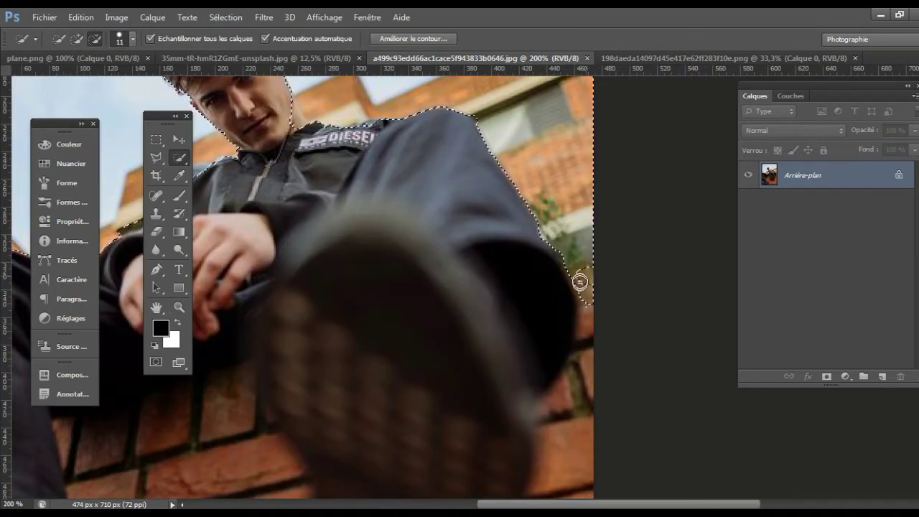
drag(578, 281, 581, 296)
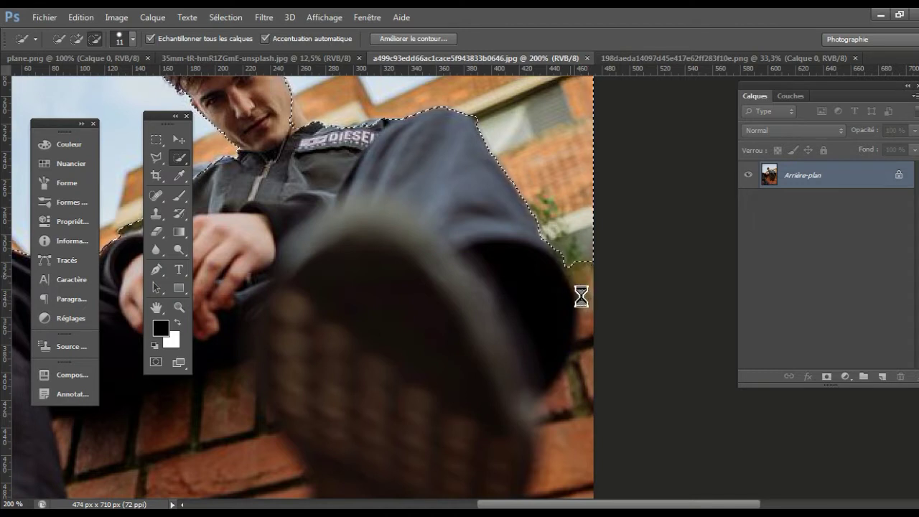
click(75, 41)
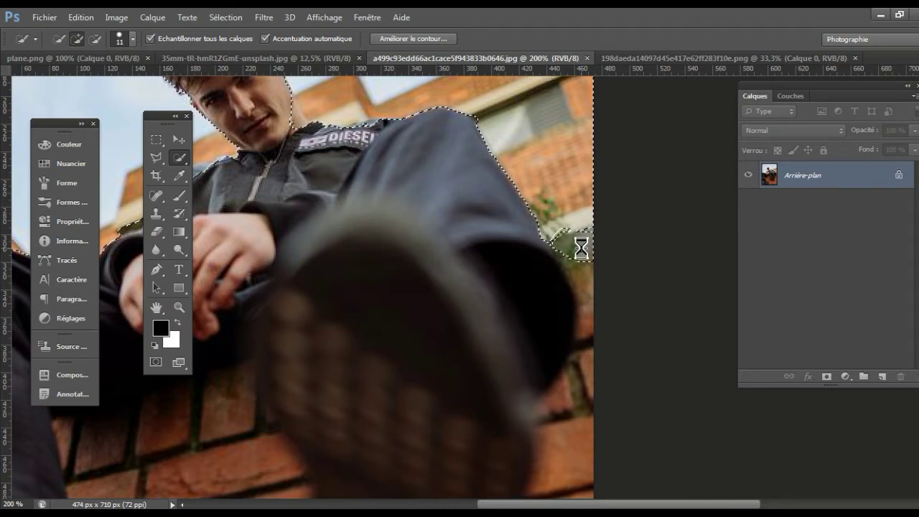
click(95, 38)
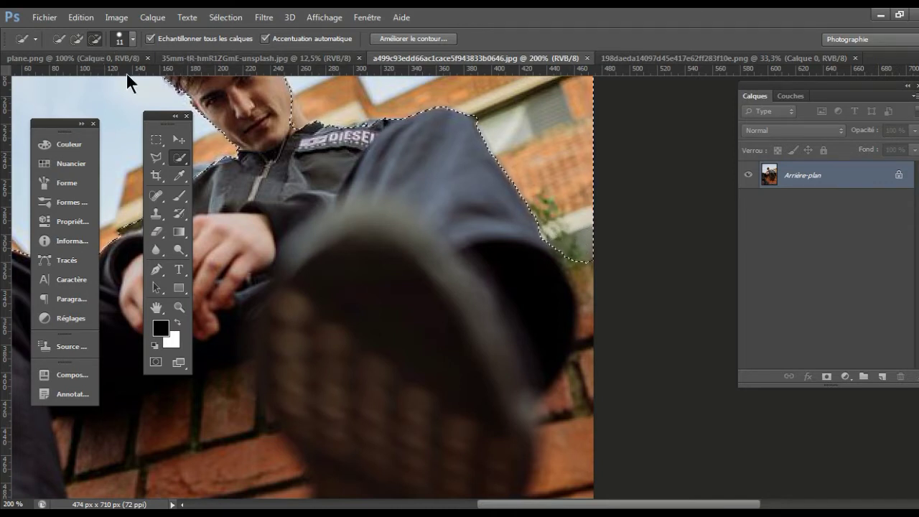
drag(292, 127, 293, 117)
drag(715, 504, 632, 504)
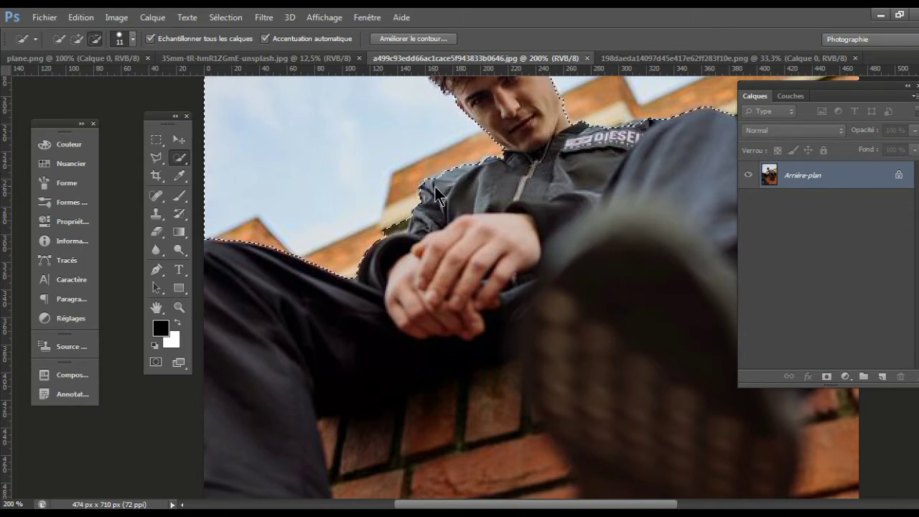
click(179, 307)
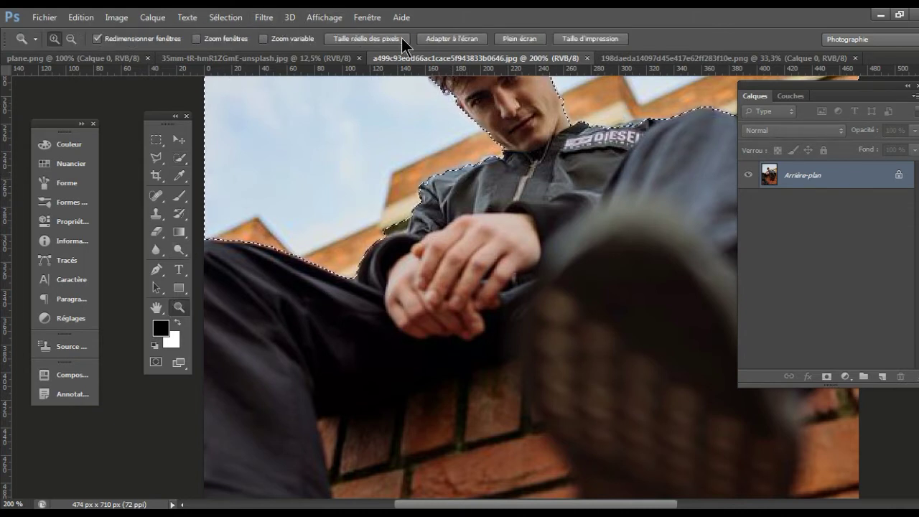
click(448, 38)
Invert the selection into a layer mask hiding the sky, and float the hoop photo.
click(179, 142)
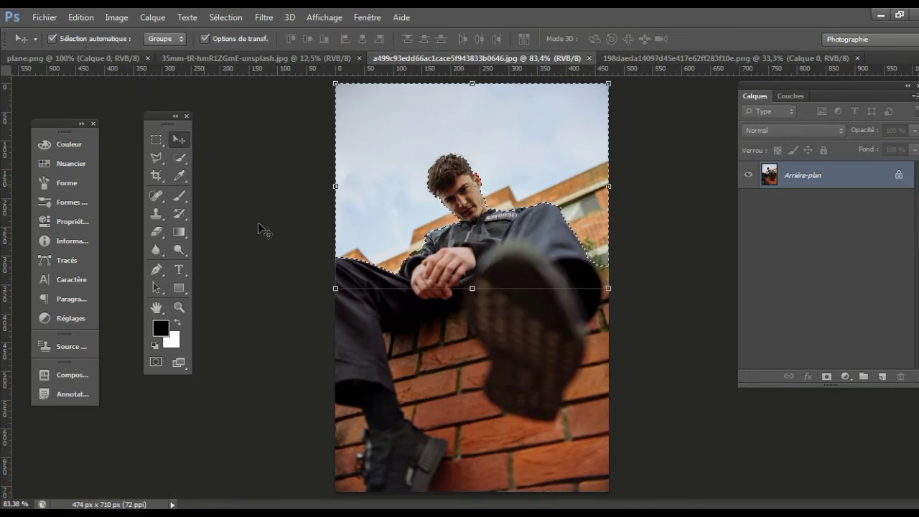
click(230, 17)
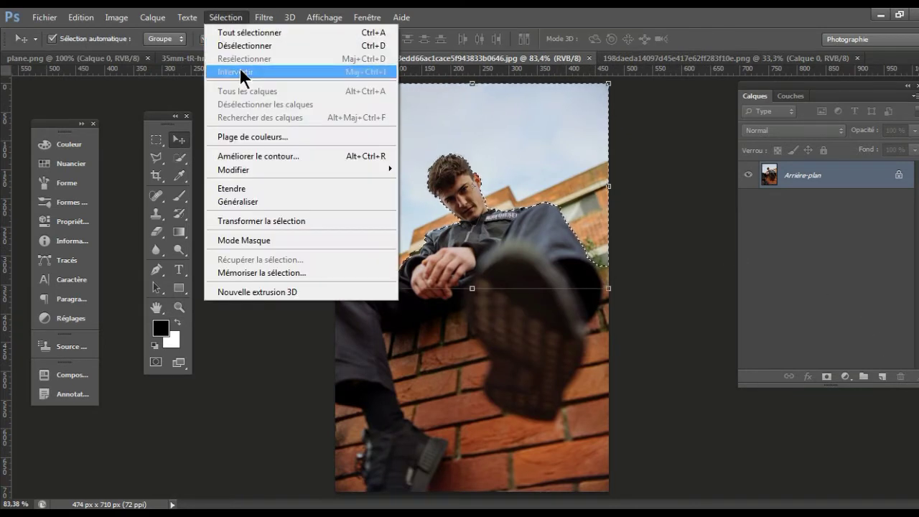
click(240, 76)
click(827, 376)
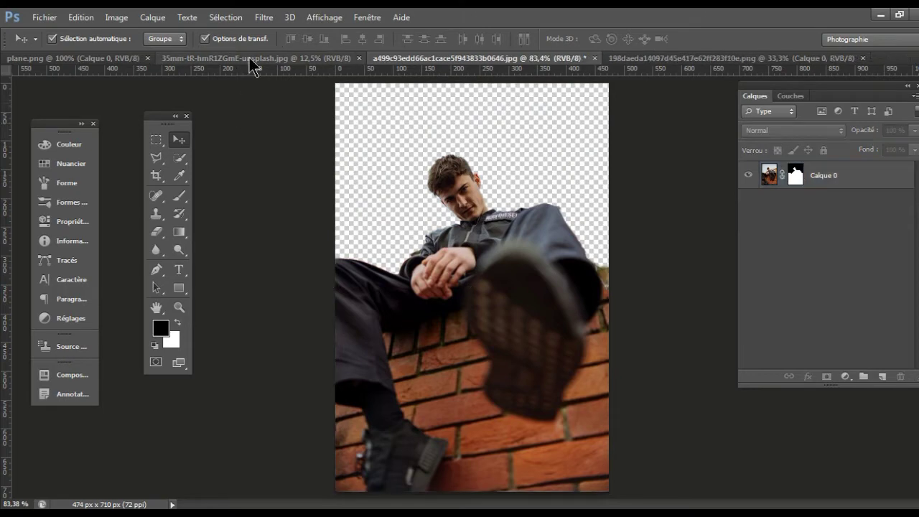
drag(251, 59, 237, 176)
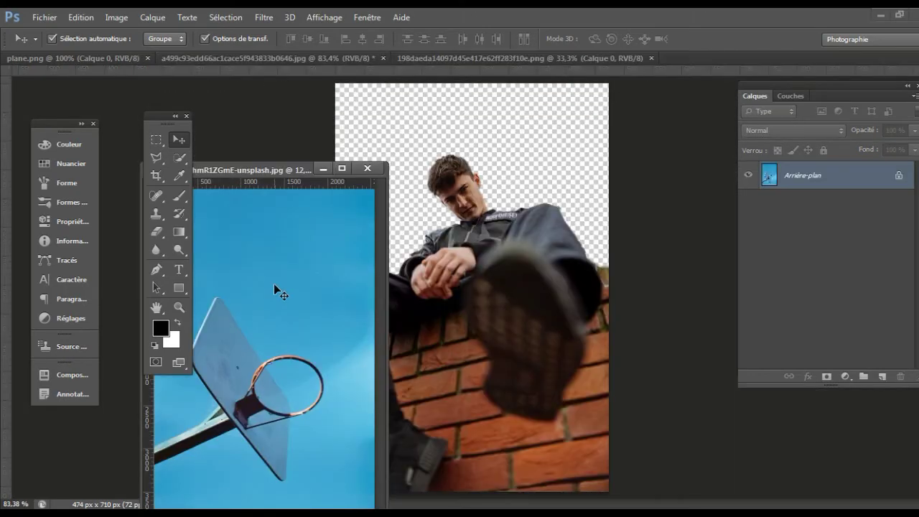
Bring the blue-sky hoop photo into the man's document and roughly position it.
drag(274, 284, 467, 251)
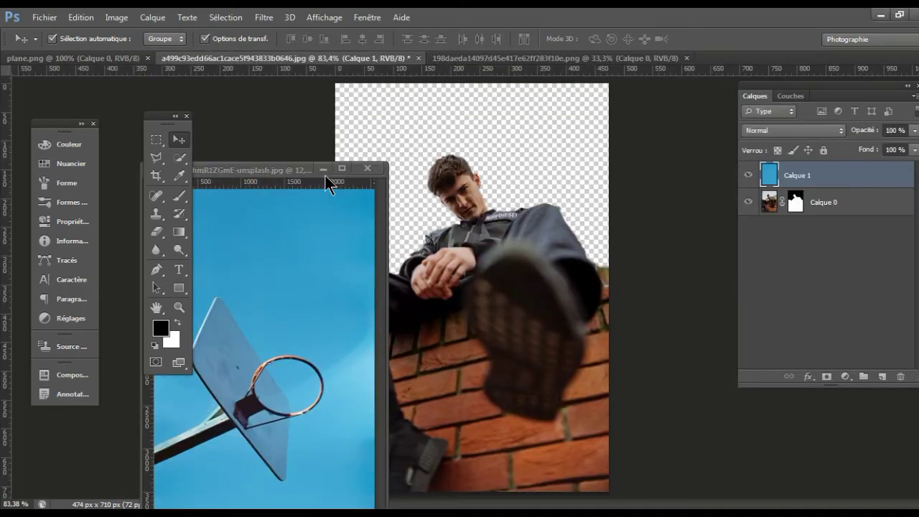
click(322, 169)
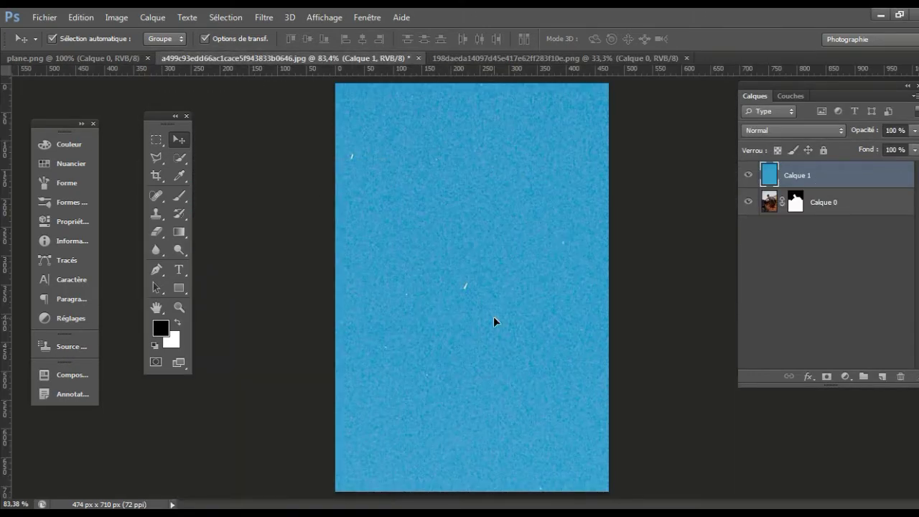
drag(503, 370, 360, 357)
mouse_move(504, 389)
mouse_down()
mouse_move(497, 251)
mouse_move(473, 252)
mouse_up()
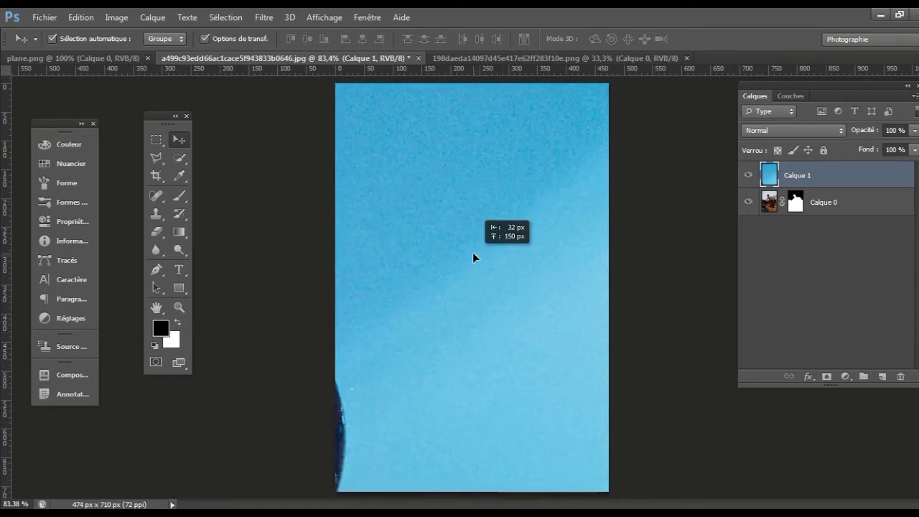
Scale the sky layer proportionally to cover the canvas and place it beneath the man.
key(ctrl+t)
drag(669, 225, 434, 225)
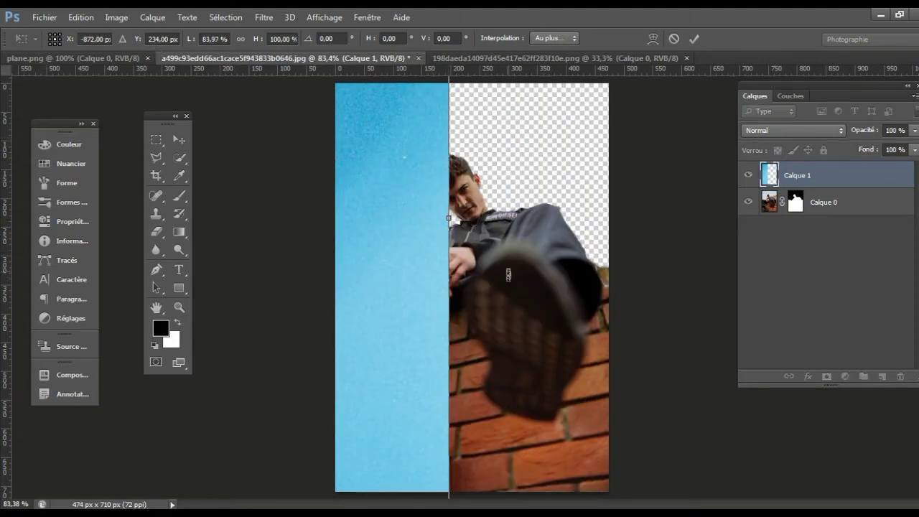
mouse_move(453, 237)
mouse_down()
mouse_move(645, 249)
mouse_move(337, 232)
mouse_up()
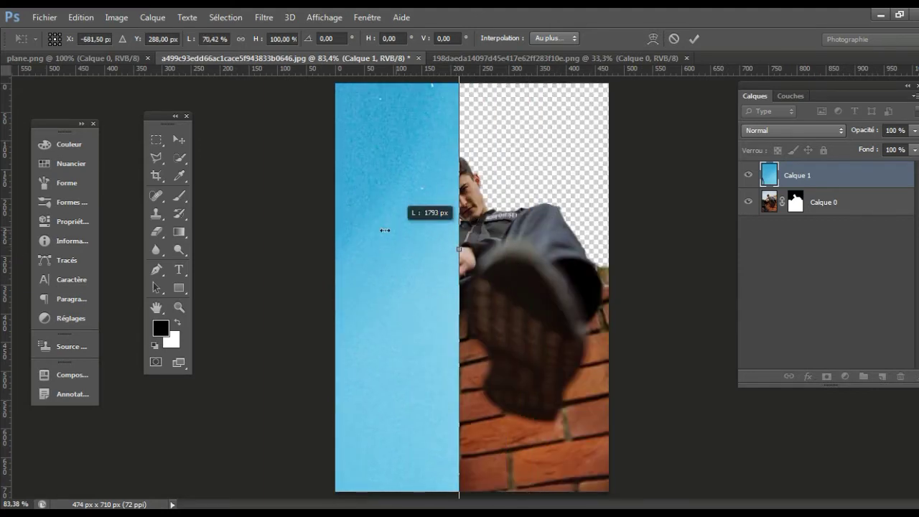
click(240, 38)
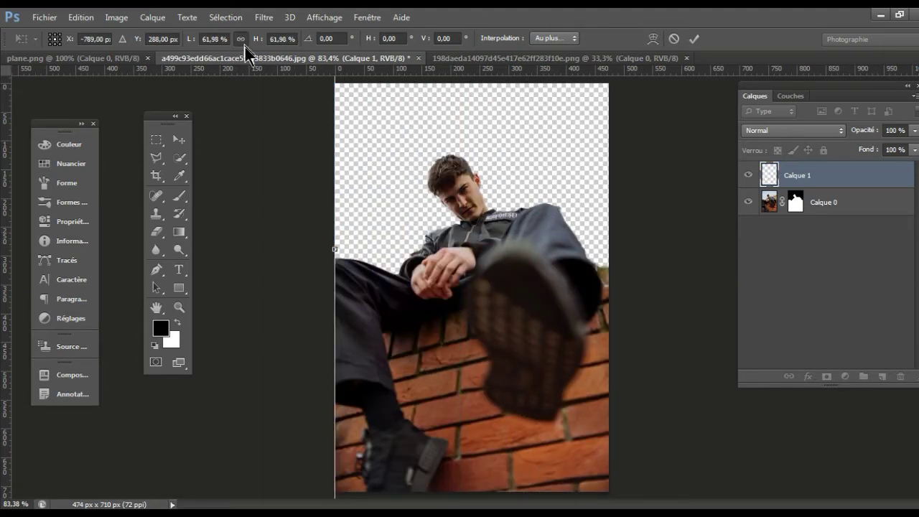
drag(379, 240, 701, 474)
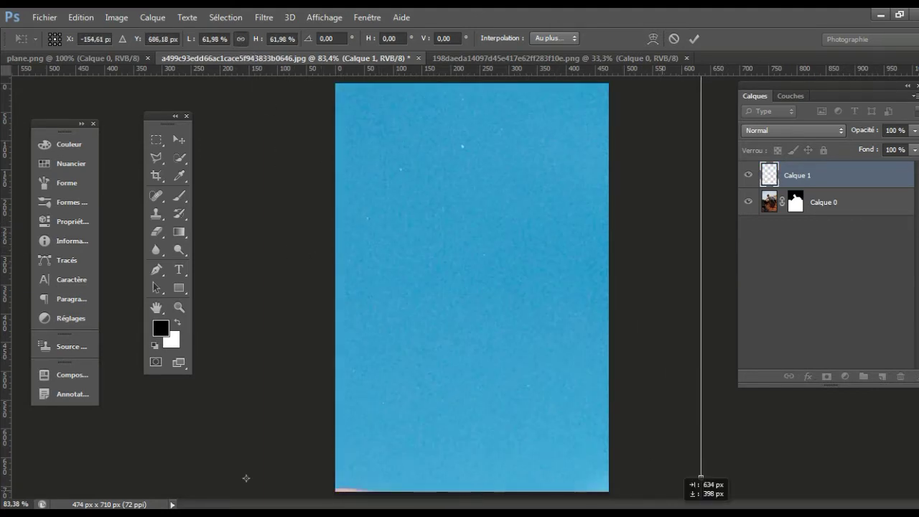
click(696, 39)
drag(850, 181, 855, 227)
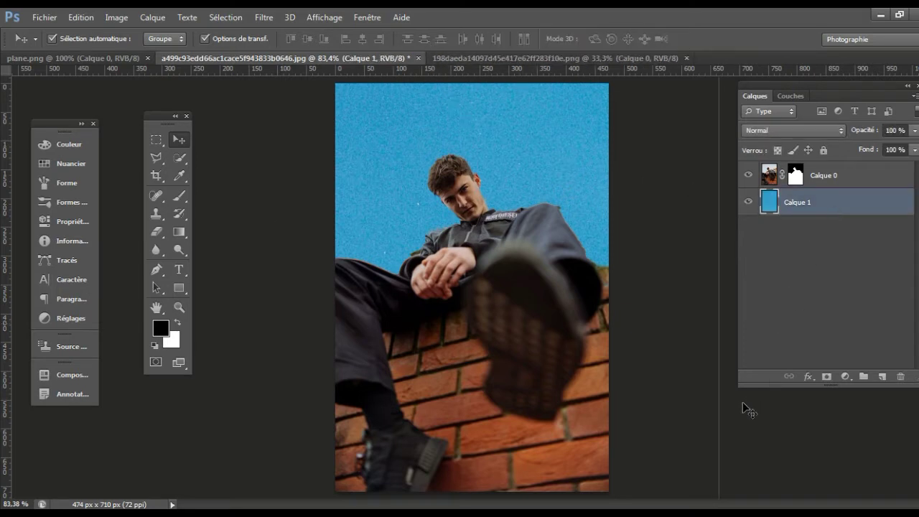
Rescale the sky layer proportionally to 57.79%, recentre it, and float the cloud image.
drag(724, 404, 335, 359)
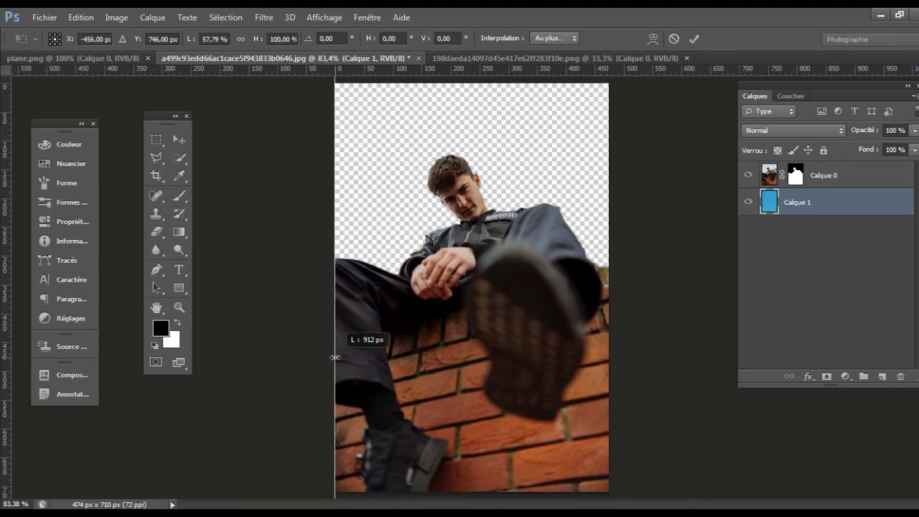
click(240, 40)
mouse_move(329, 209)
mouse_down()
mouse_move(532, 210)
mouse_move(656, 129)
mouse_up()
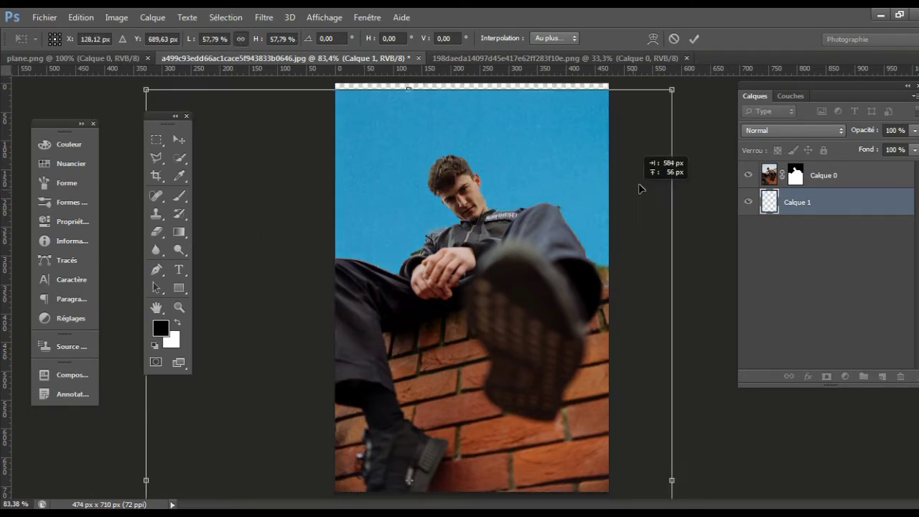
click(696, 40)
drag(550, 58, 528, 192)
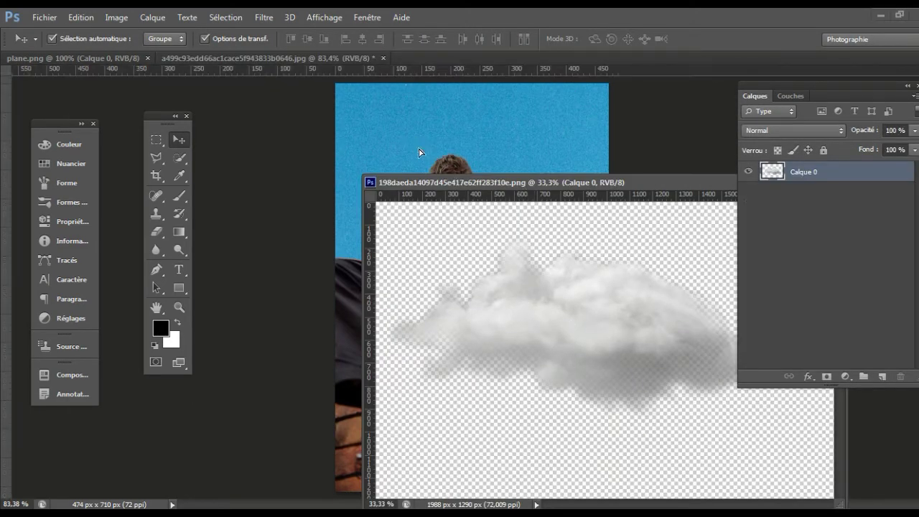
Bring the cloud image into the composite as a new layer.
drag(420, 152, 460, 168)
drag(510, 183, 346, 189)
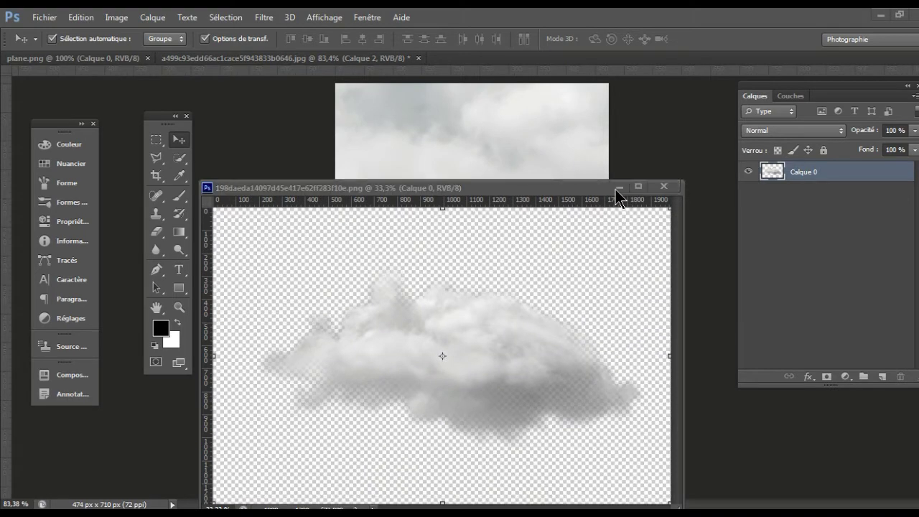
click(616, 188)
drag(529, 288, 370, 325)
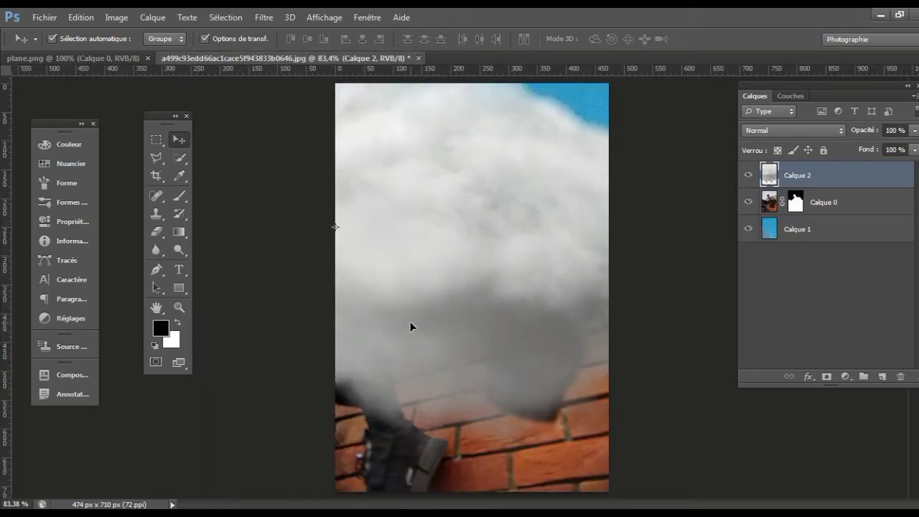
Scale the cloud to about 26% and place it at the top-left of the sky.
key(ctrl+t)
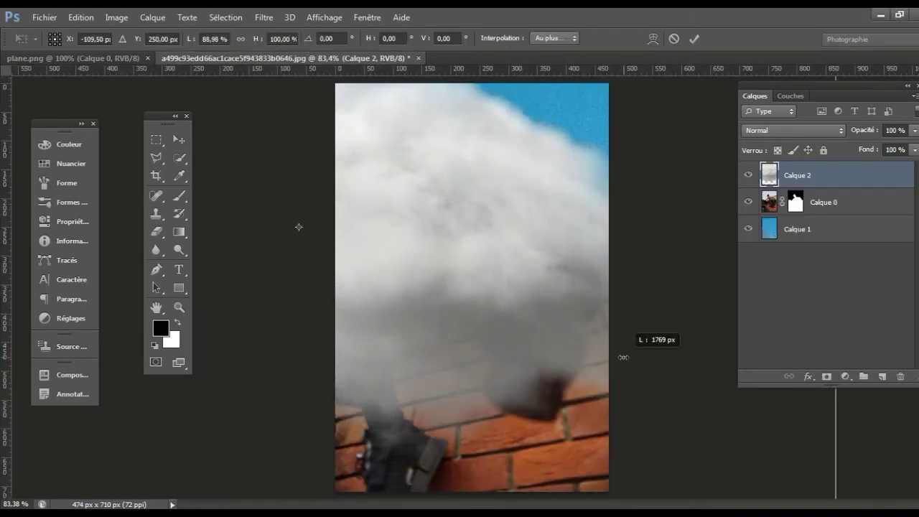
drag(626, 352, 242, 41)
mouse_move(382, 217)
mouse_down()
mouse_move(427, 239)
mouse_move(503, 198)
mouse_up()
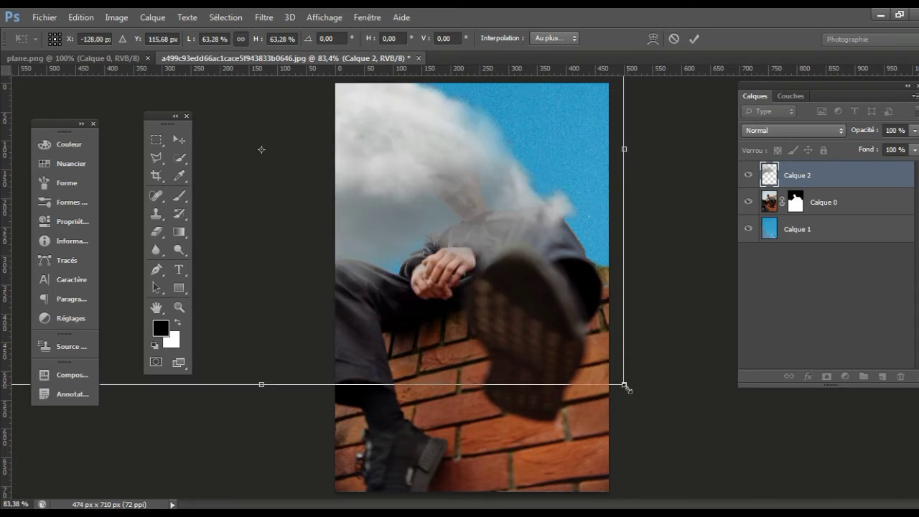
mouse_move(624, 384)
mouse_down()
mouse_move(518, 315)
mouse_move(643, 445)
mouse_up()
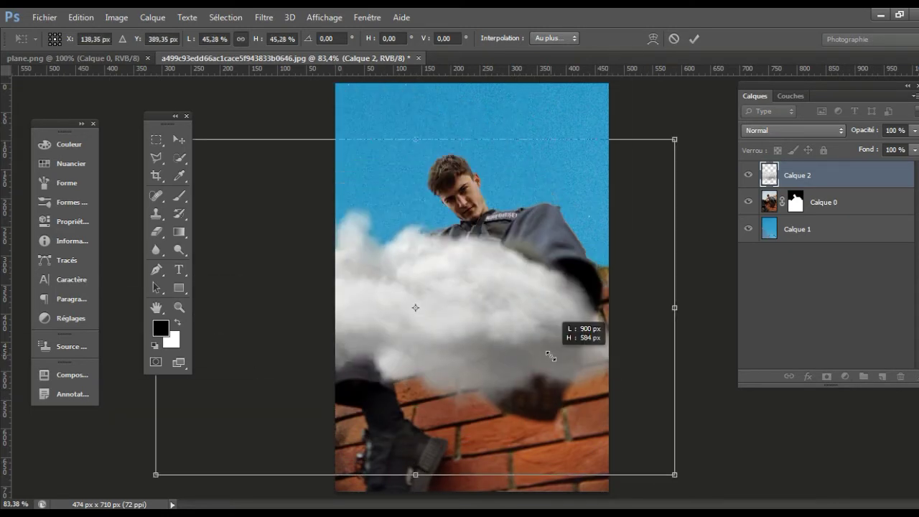
drag(675, 476, 479, 302)
drag(386, 218, 434, 102)
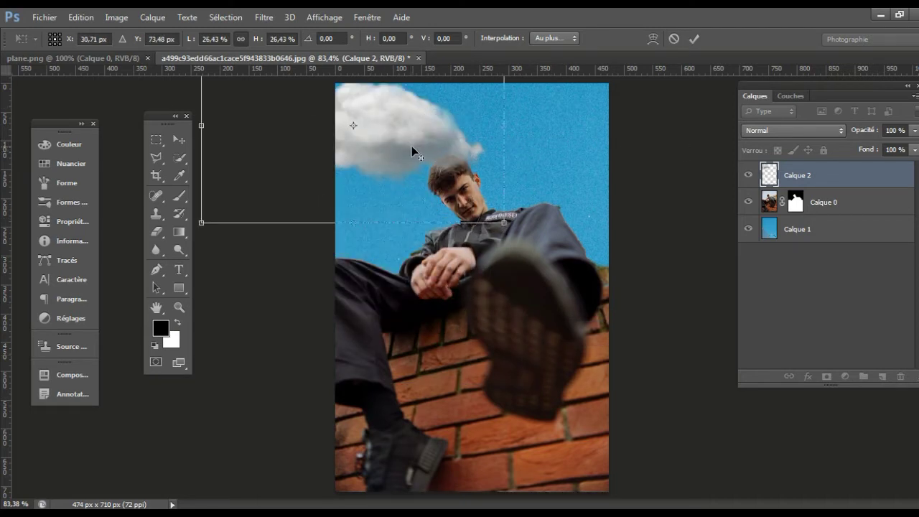
click(694, 38)
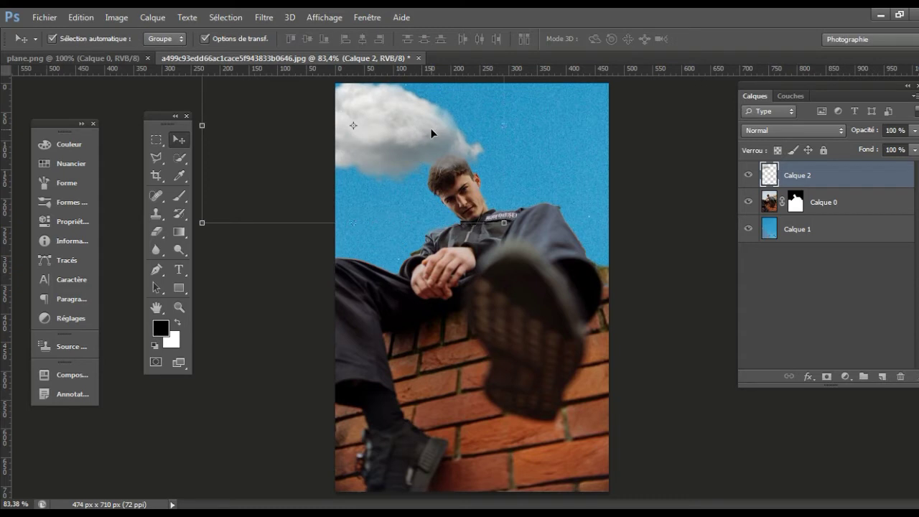
Duplicate the cloud and place the copy right of the man's head.
drag(416, 131, 679, 224)
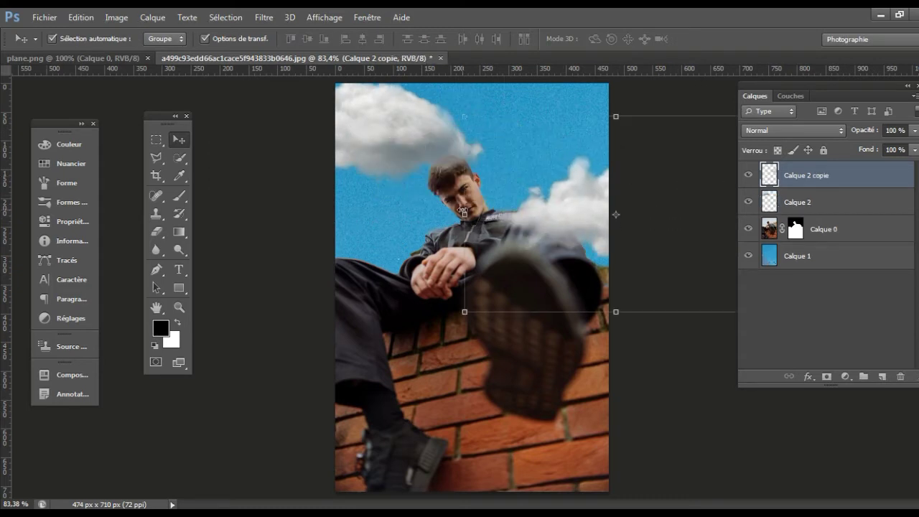
key(ctrl+t)
mouse_move(463, 211)
mouse_down()
mouse_move(606, 208)
mouse_move(607, 217)
mouse_up()
click(694, 45)
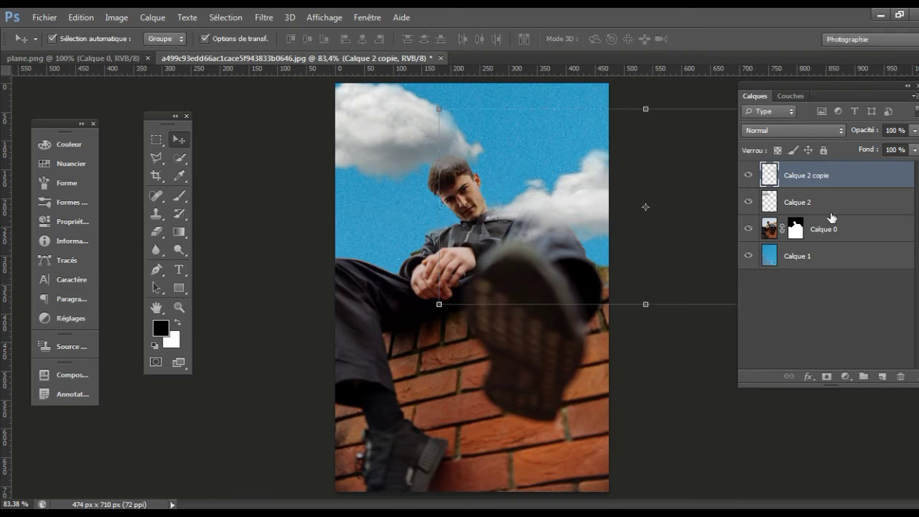
Move both cloud layers beneath the man and lower the top-left cloud's fill to 69%.
drag(832, 206, 837, 238)
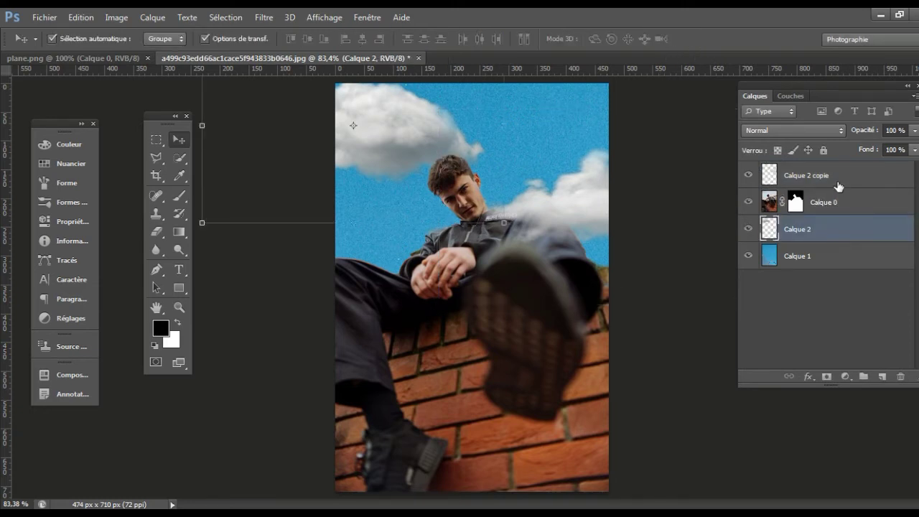
drag(838, 187, 845, 227)
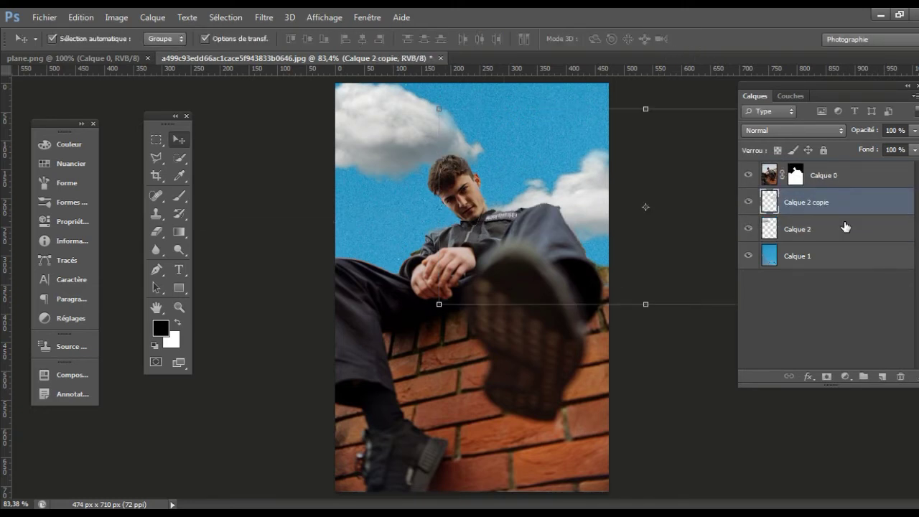
click(915, 150)
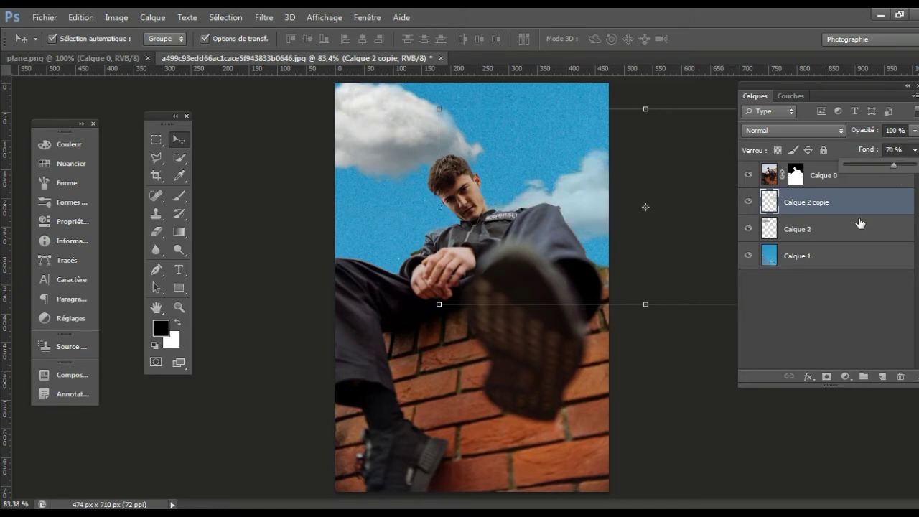
click(859, 227)
click(916, 151)
drag(901, 176, 894, 179)
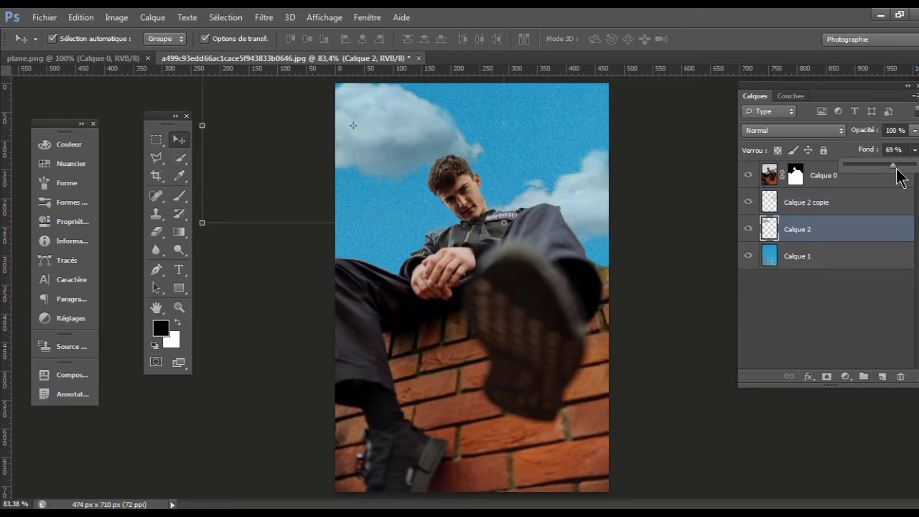
click(817, 314)
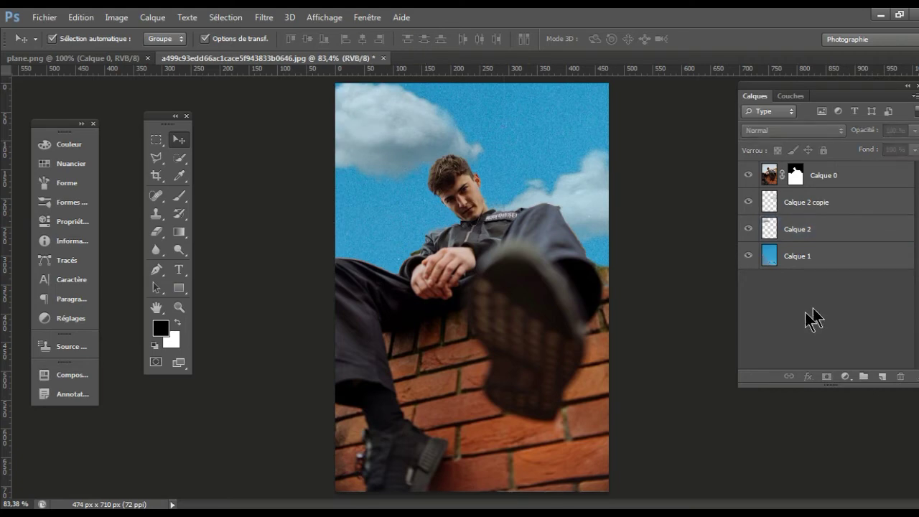
Bring the plane.png airplane into the composite and move its layer beneath the man.
drag(108, 58, 103, 205)
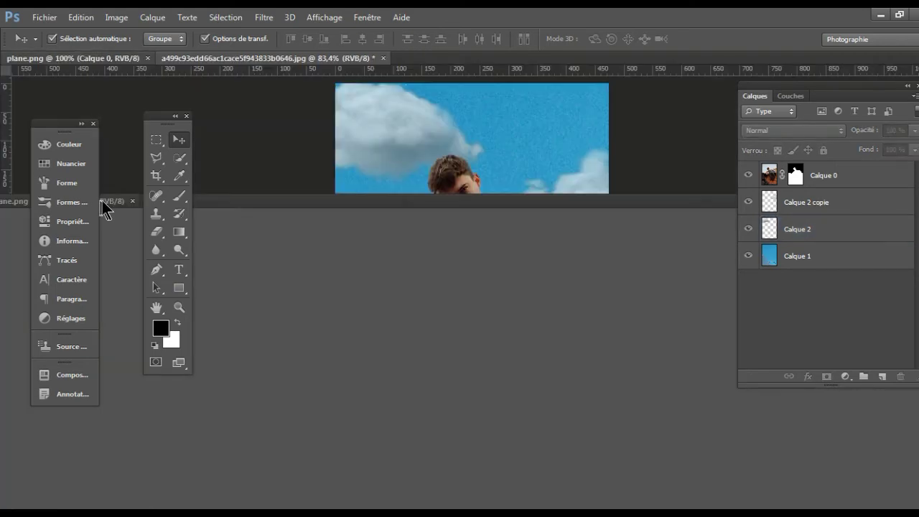
mouse_move(296, 322)
mouse_down()
mouse_move(477, 236)
mouse_move(425, 200)
mouse_up()
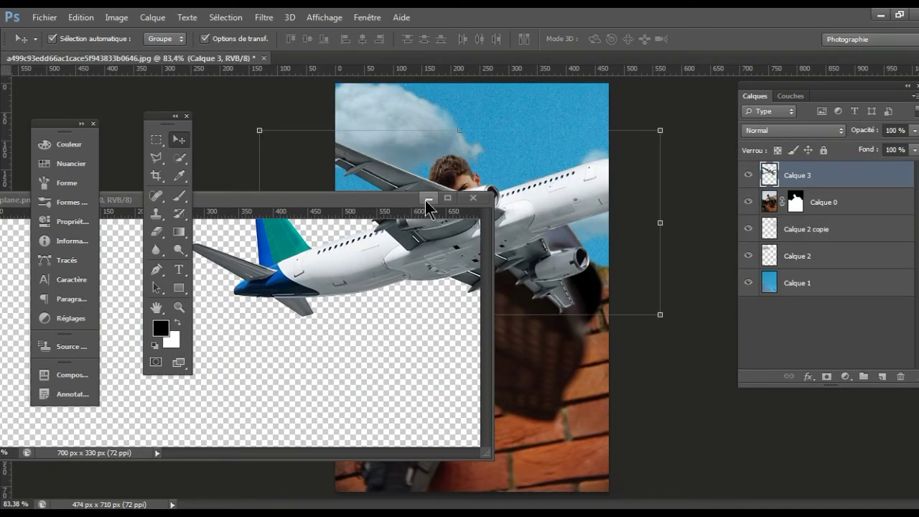
drag(449, 231, 464, 182)
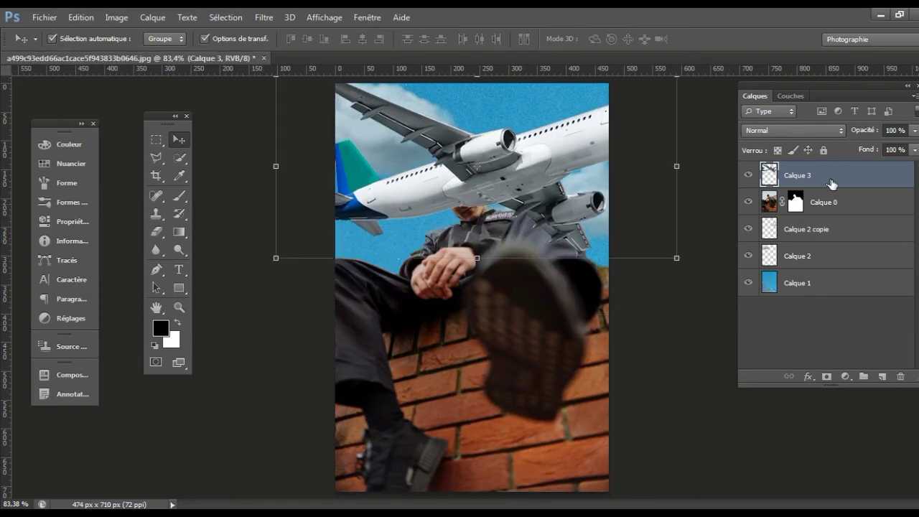
drag(831, 181, 843, 216)
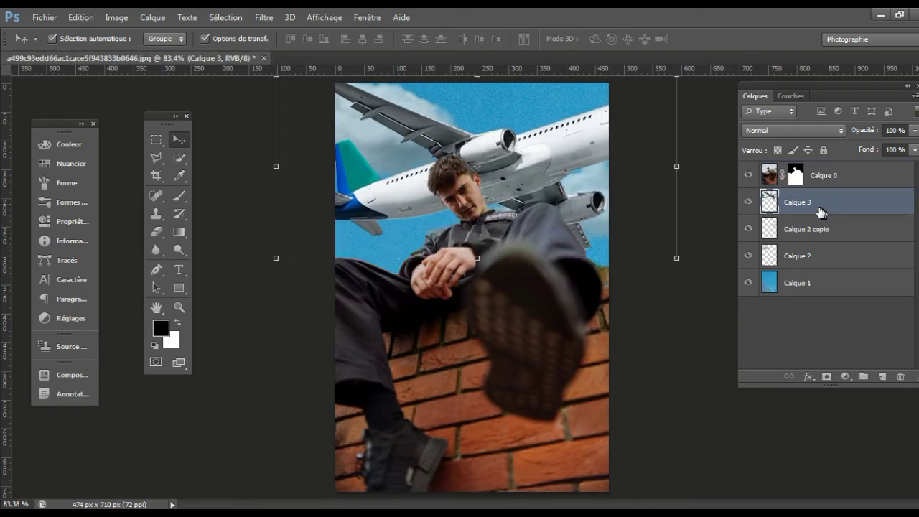
Enlarge the airplane to 113.79% and position it across the upper sky.
mouse_move(548, 167)
mouse_down()
mouse_move(557, 167)
mouse_move(448, 194)
mouse_up()
drag(616, 97, 671, 83)
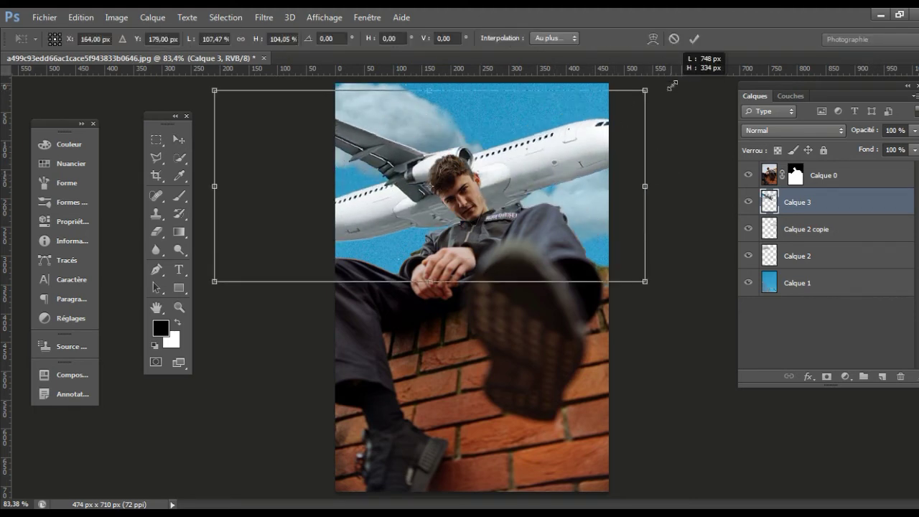
click(696, 40)
mouse_move(586, 154)
mouse_down()
mouse_move(606, 134)
mouse_move(599, 144)
mouse_up()
Apply a Flou directionnel motion blur with distance 19 to the airplane layer.
click(611, 248)
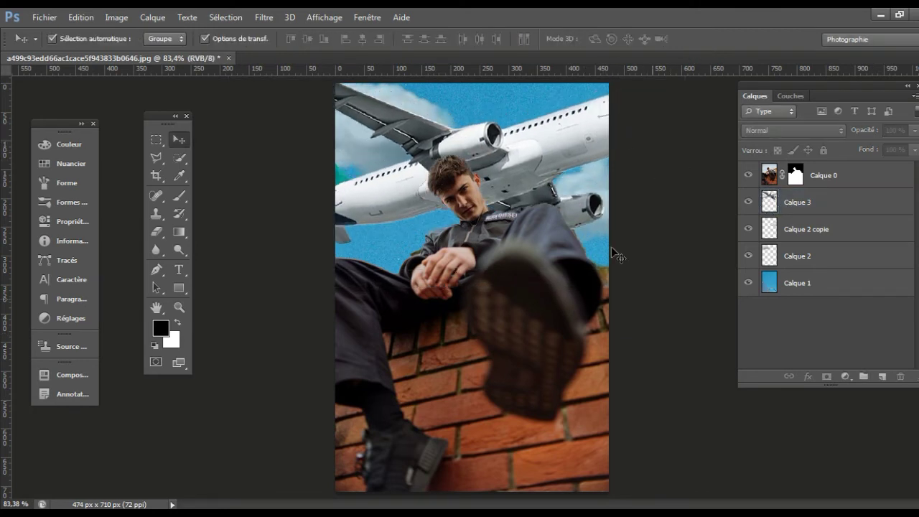
click(831, 206)
click(264, 17)
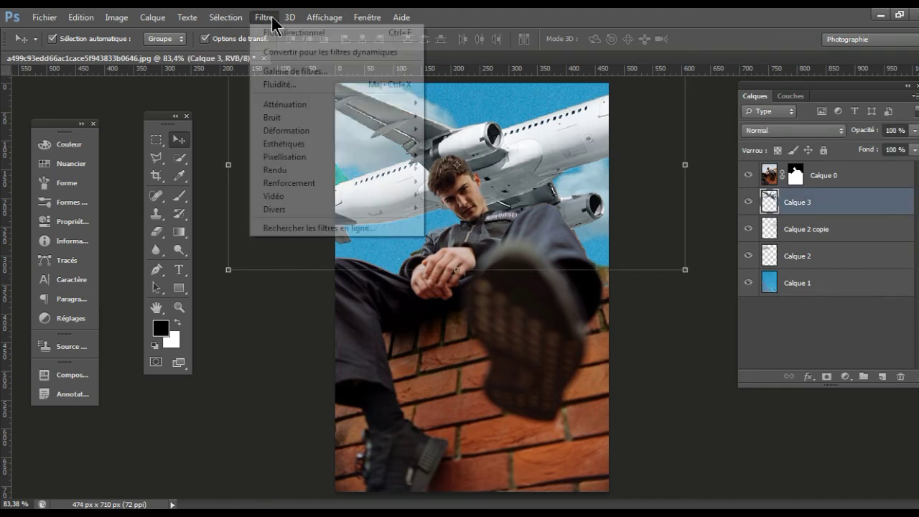
click(474, 189)
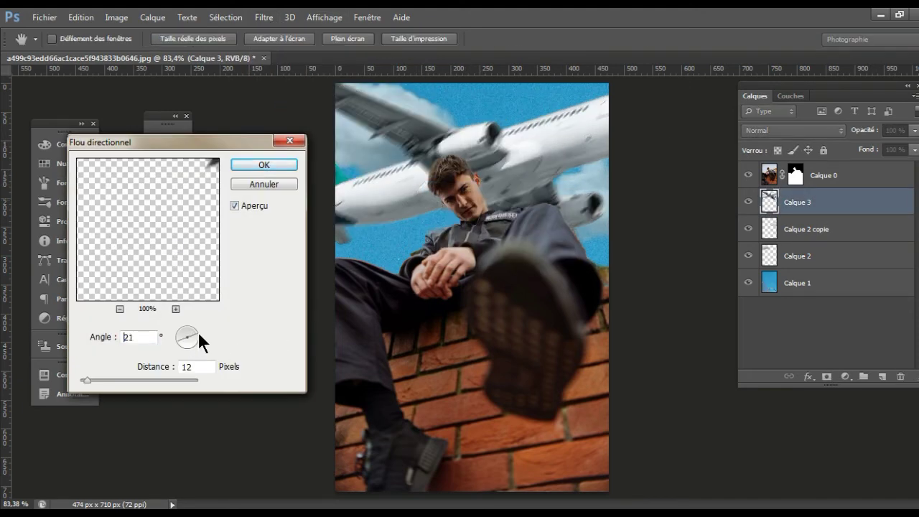
drag(87, 379, 92, 382)
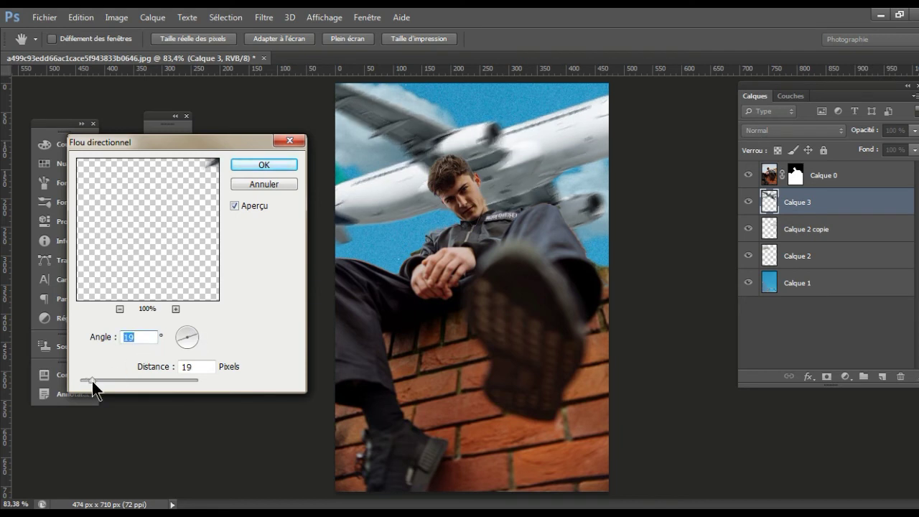
click(263, 164)
Rotate the blurred airplane about -4.9° and deselect the layer.
key(ctrl+t)
drag(217, 273, 222, 291)
click(694, 40)
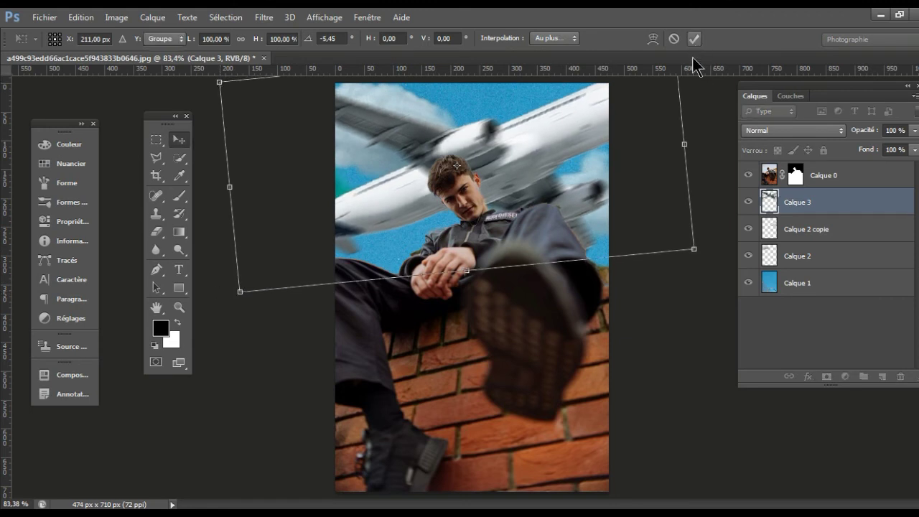
click(667, 323)
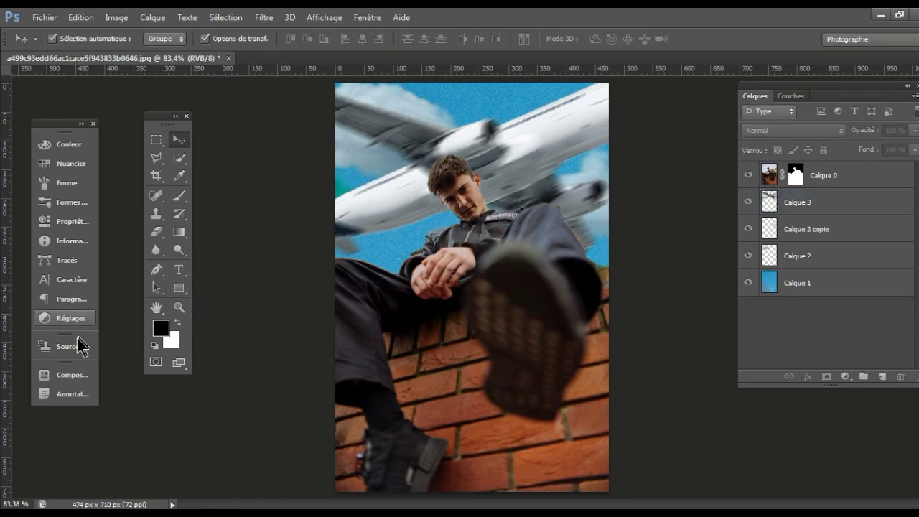
Add a Teinte/Saturation adjustment layer with hue -7 and lightness -6.
click(69, 318)
click(153, 178)
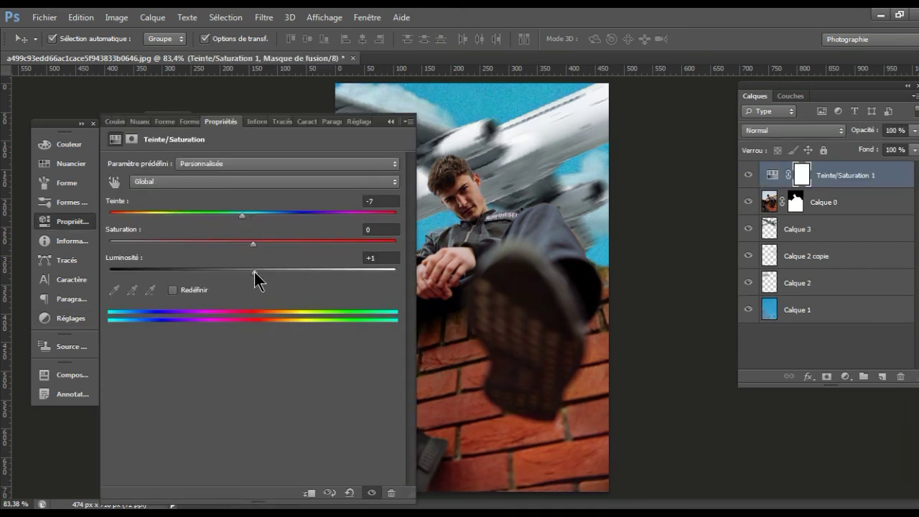
drag(252, 273, 245, 273)
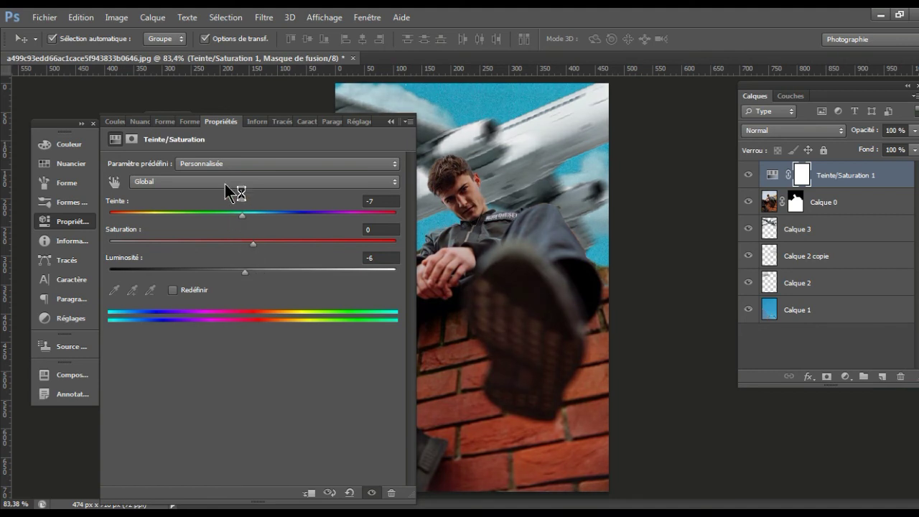
Raise the Rouges range lightness to +11 and close the adjustment properties.
click(147, 182)
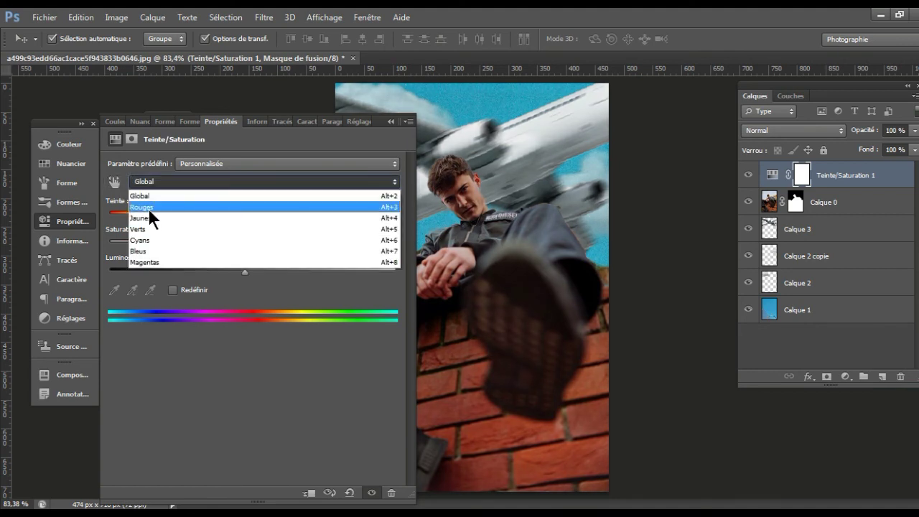
click(148, 207)
drag(258, 271, 274, 273)
click(390, 121)
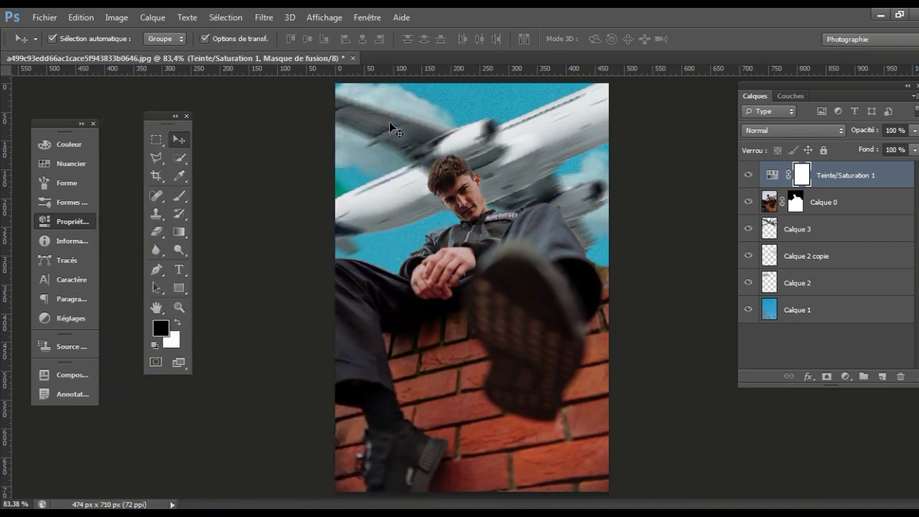
click(668, 228)
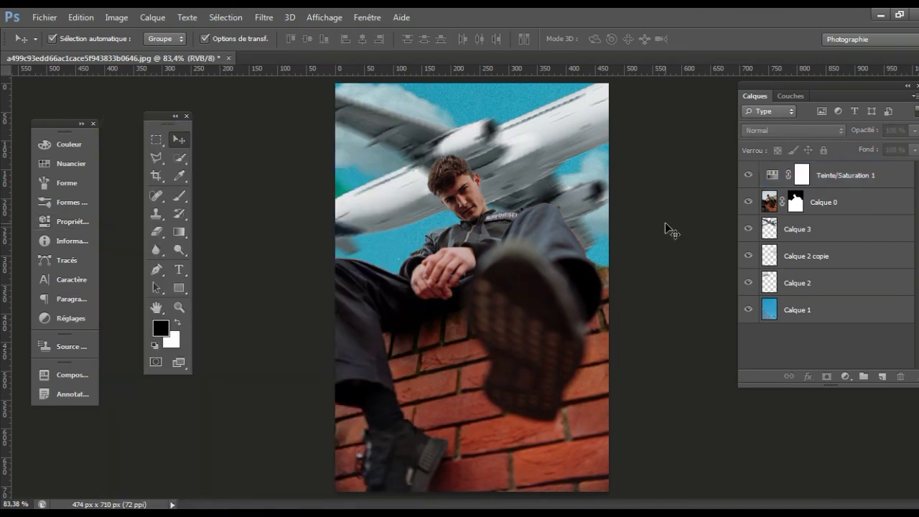